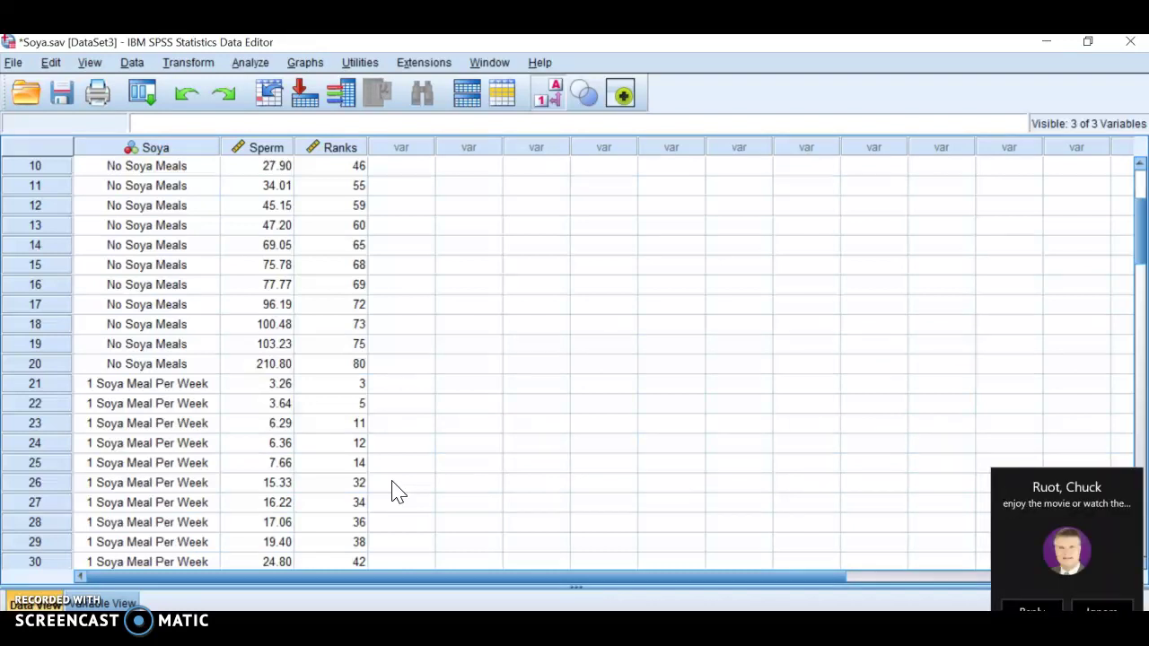
# Start an Independent Samples nonparametric test and check the sperm count field and soya-meal grouping.
pyautogui.click(251, 65)
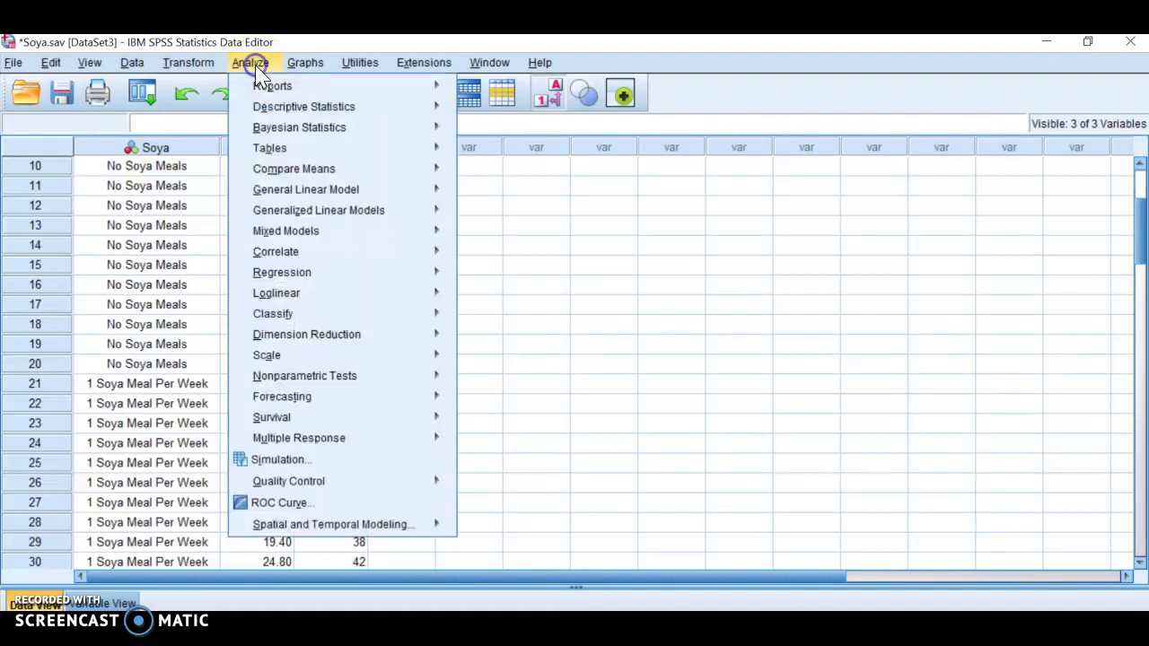
pyautogui.moveTo(359, 382)
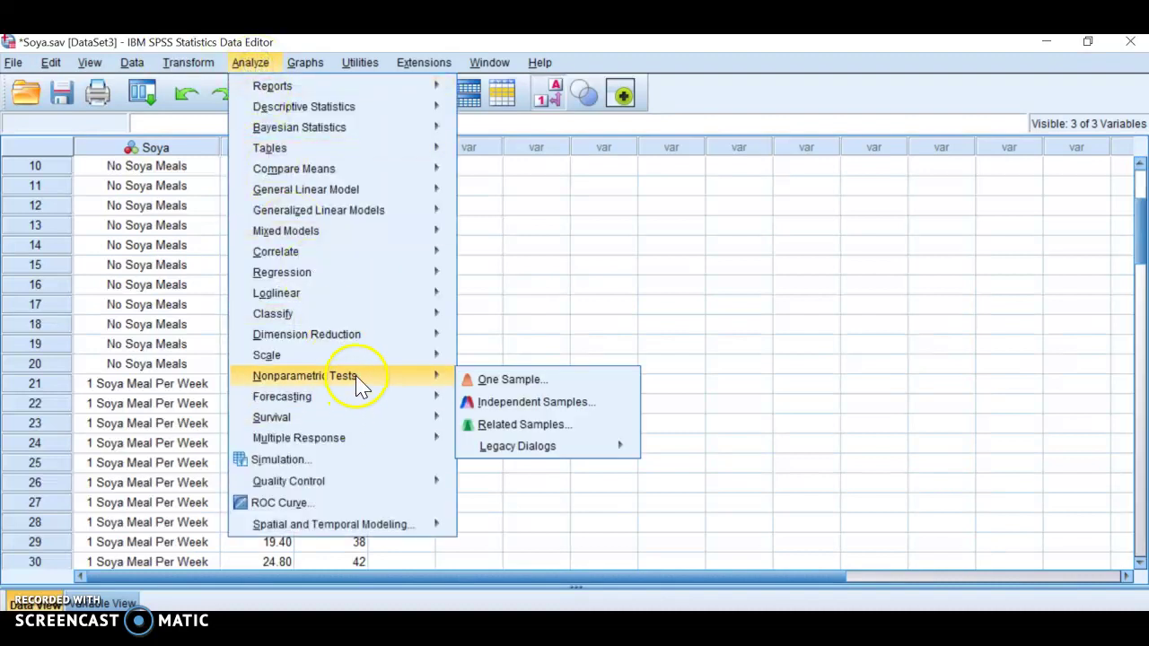
pyautogui.click(510, 403)
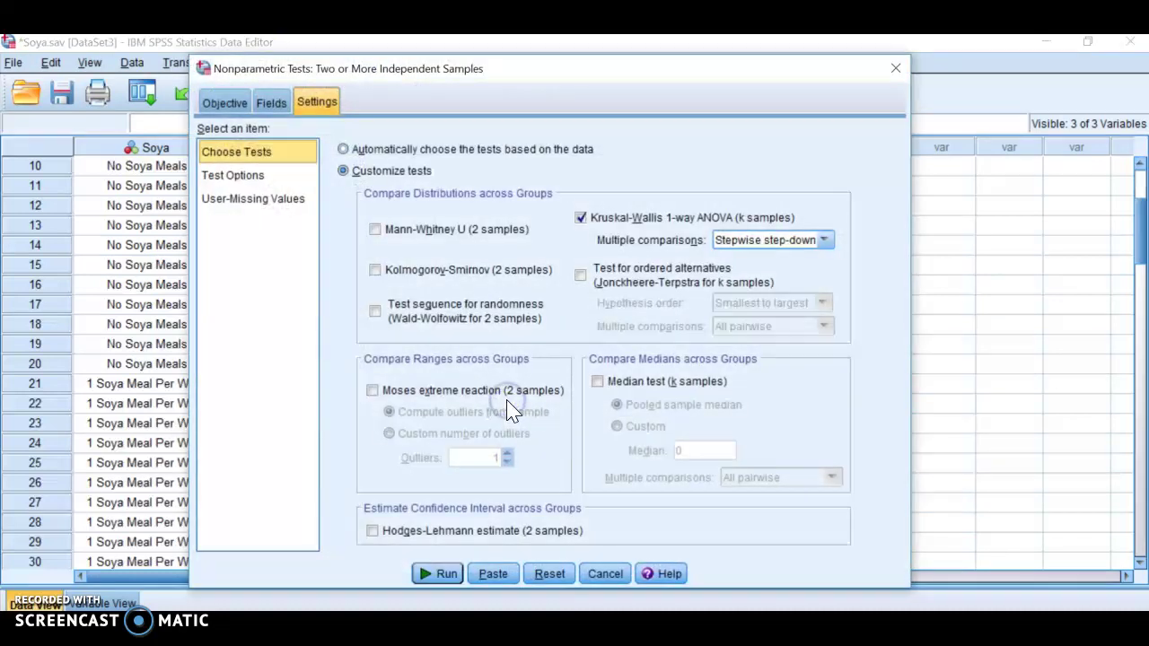
pyautogui.click(271, 103)
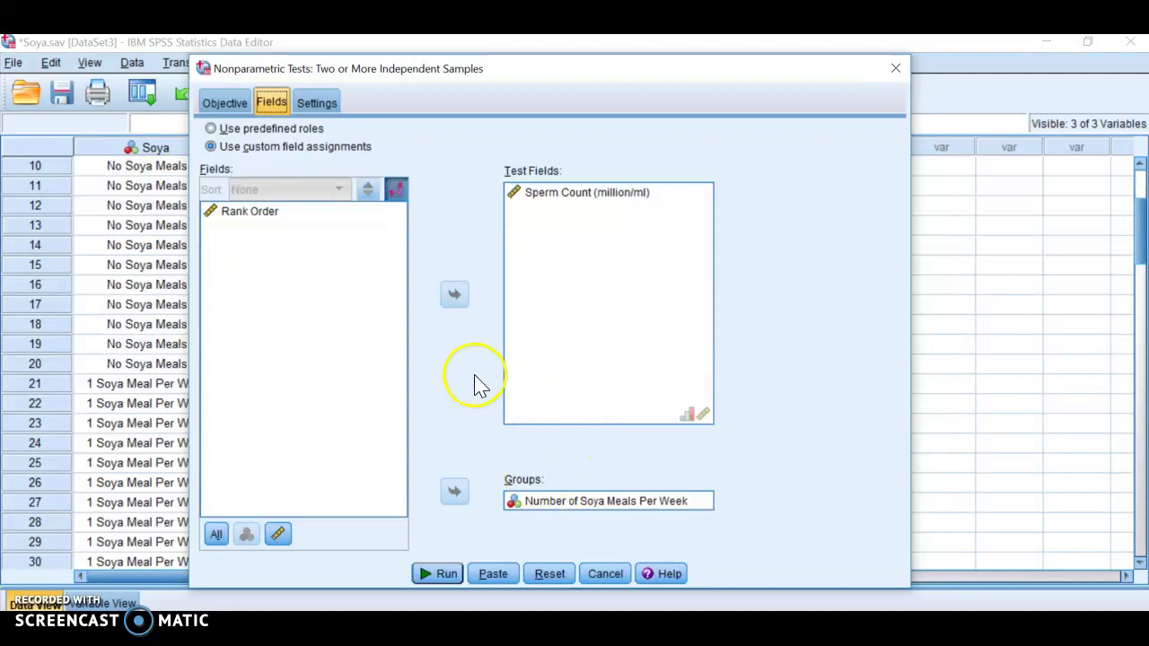
# On Settings, set Kruskal-Wallis multiple comparisons to None.
pyautogui.click(316, 102)
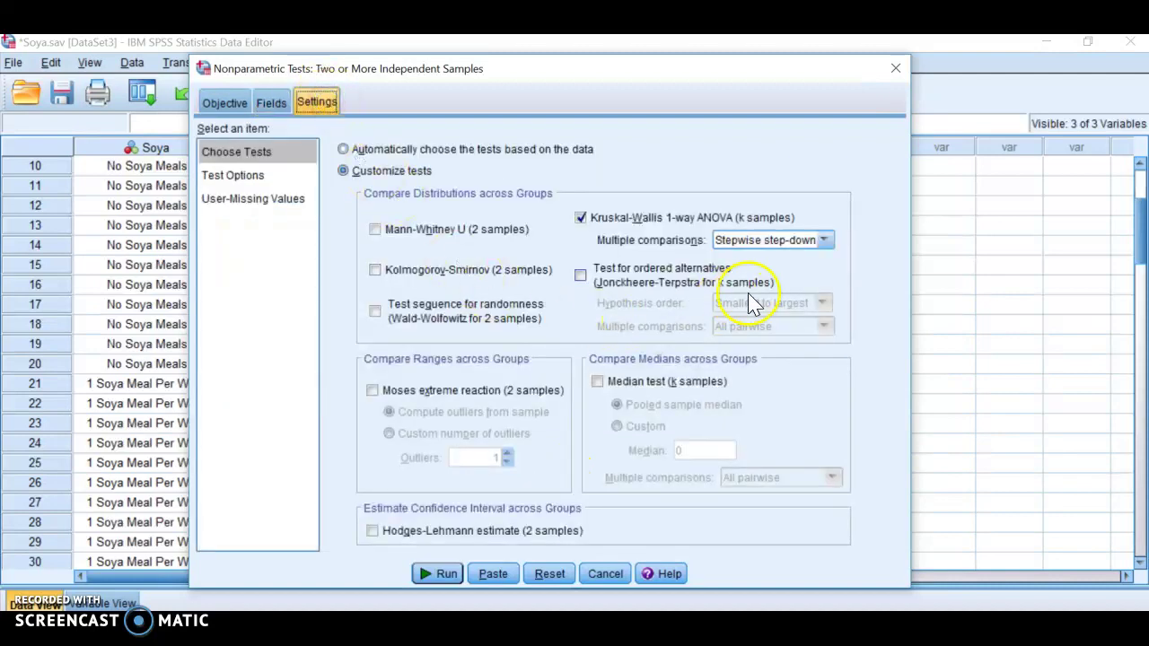
pyautogui.click(824, 240)
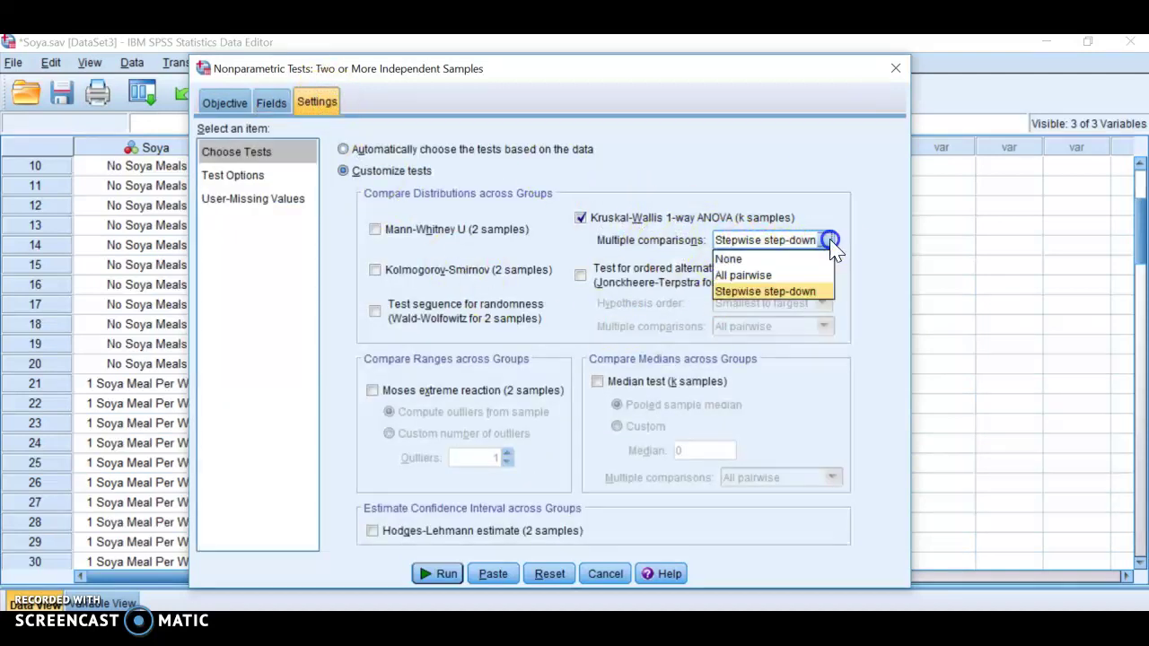
pyautogui.click(795, 260)
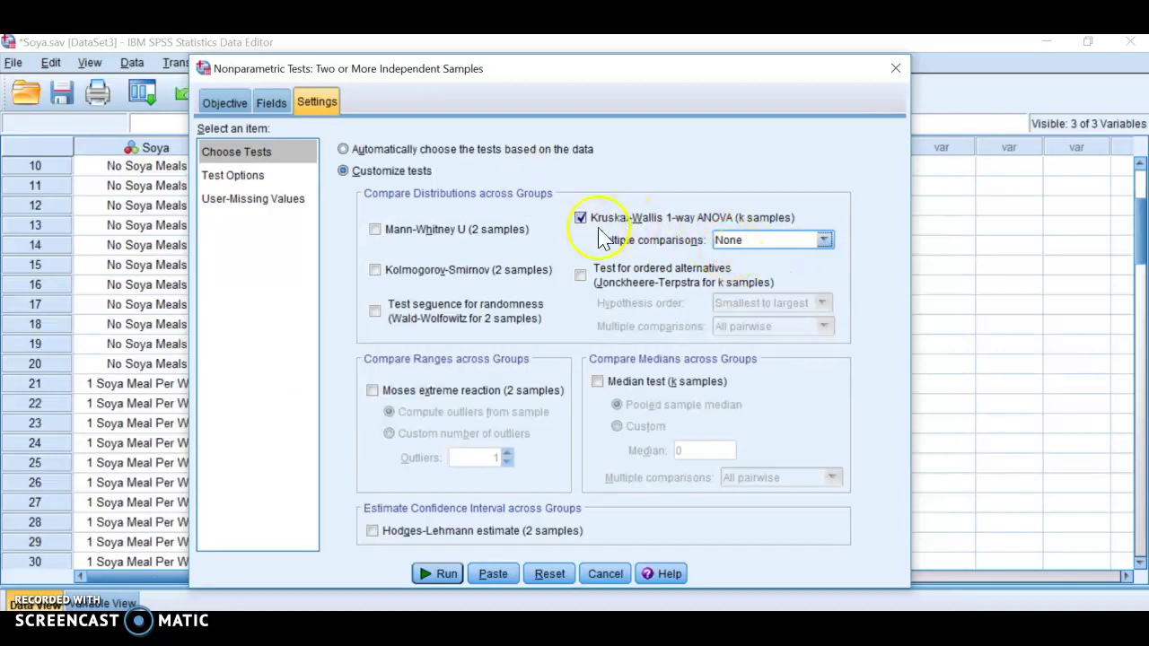
# Change the Kruskal-Wallis multiple comparisons option to Stepwise step-down.
pyautogui.click(823, 241)
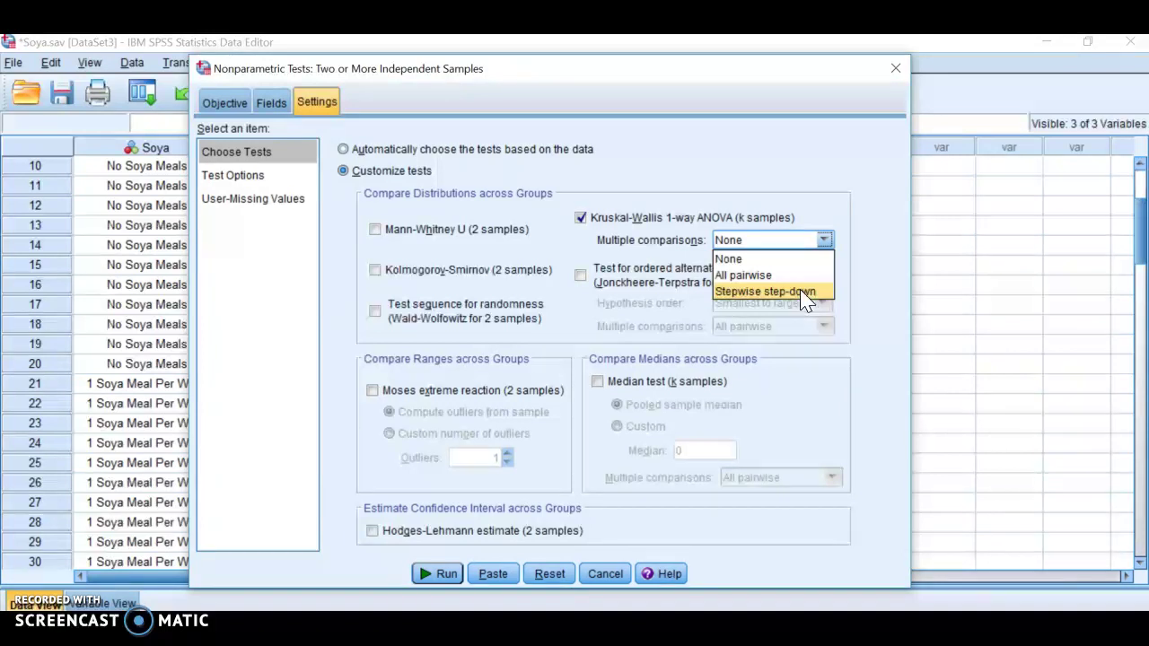
pyautogui.click(803, 294)
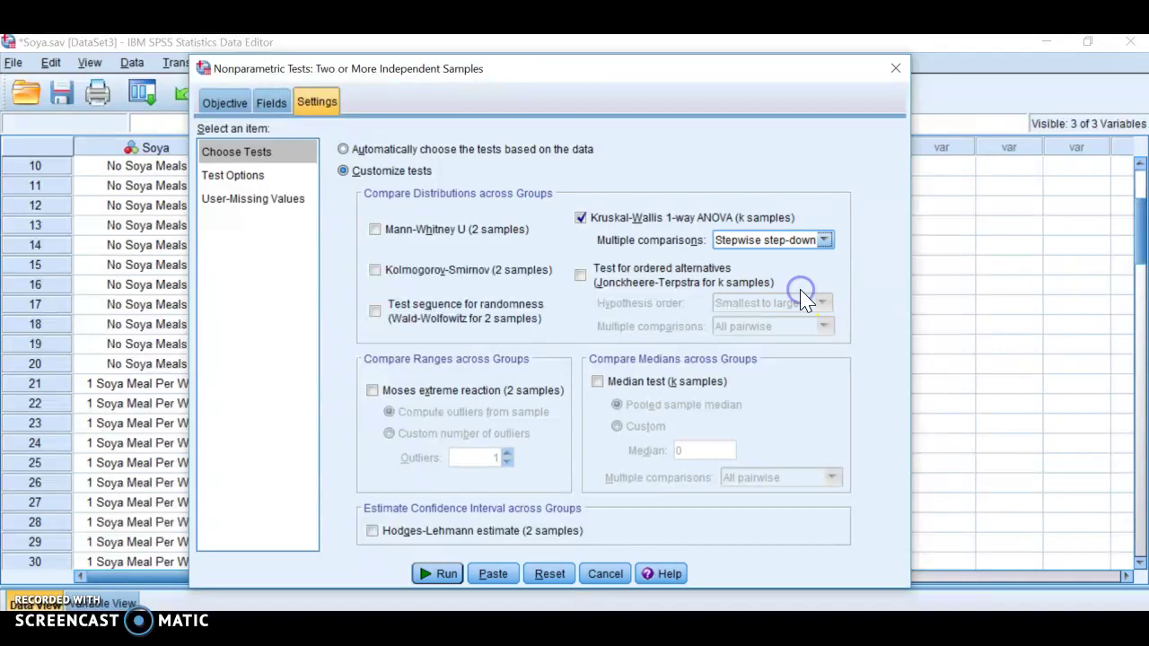
# Run the test and select the new Hypothesis Test Summary table (Sig. .034, null rejected).
pyautogui.click(445, 576)
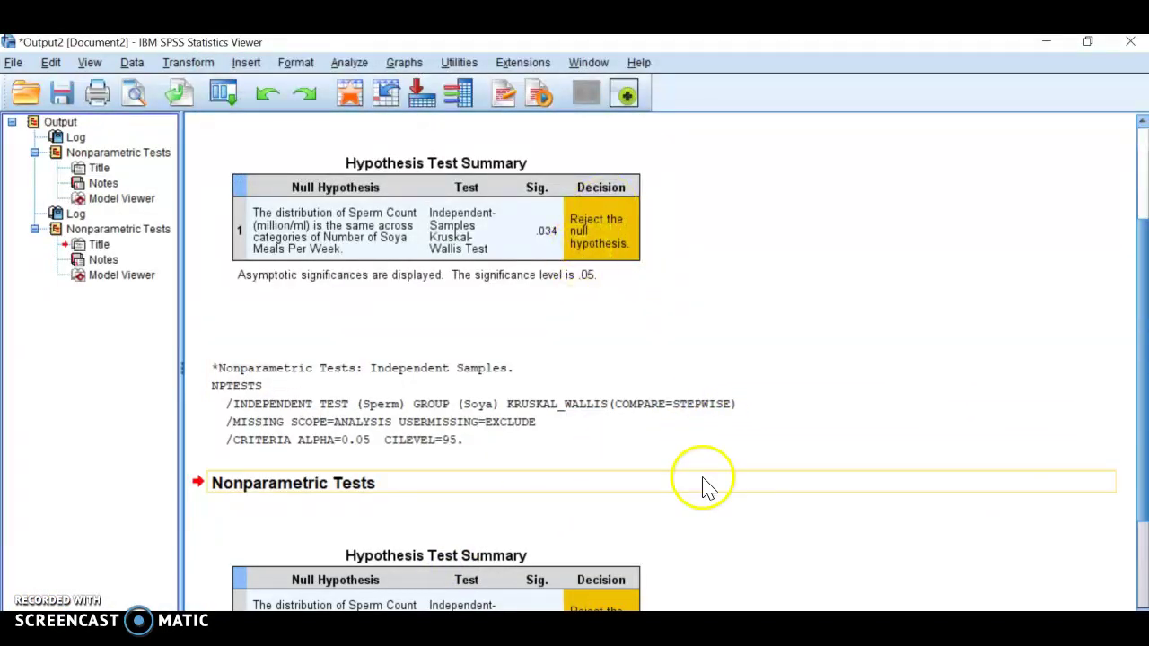
pyautogui.scroll(-3, 706, 482)
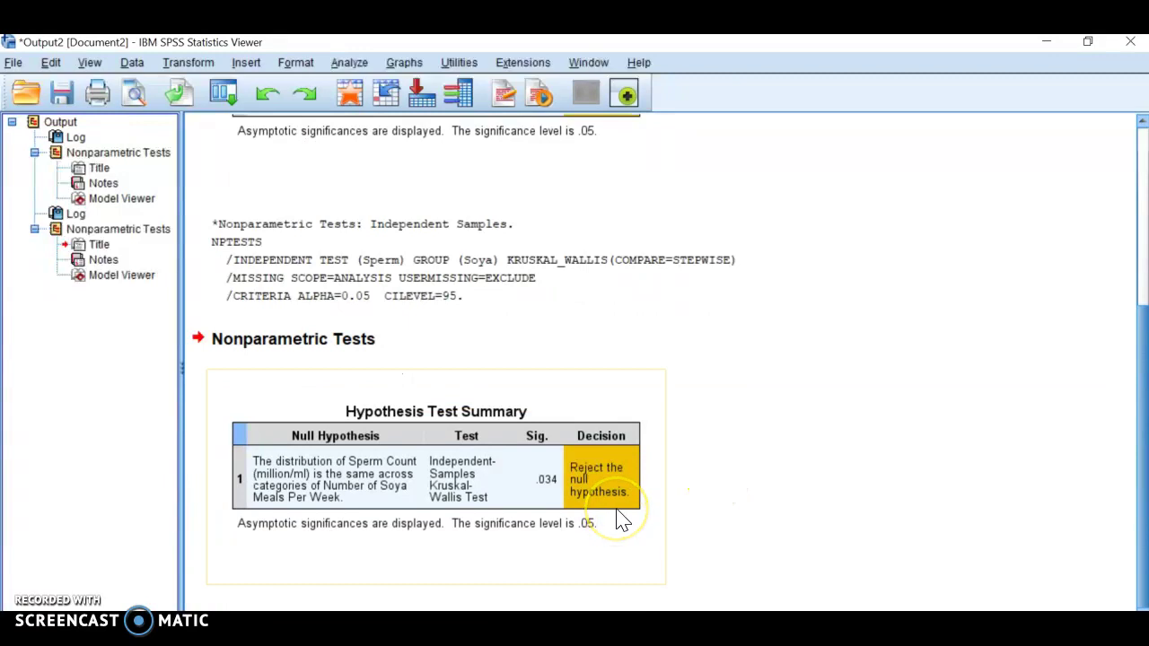
pyautogui.scroll(3, 795, 482)
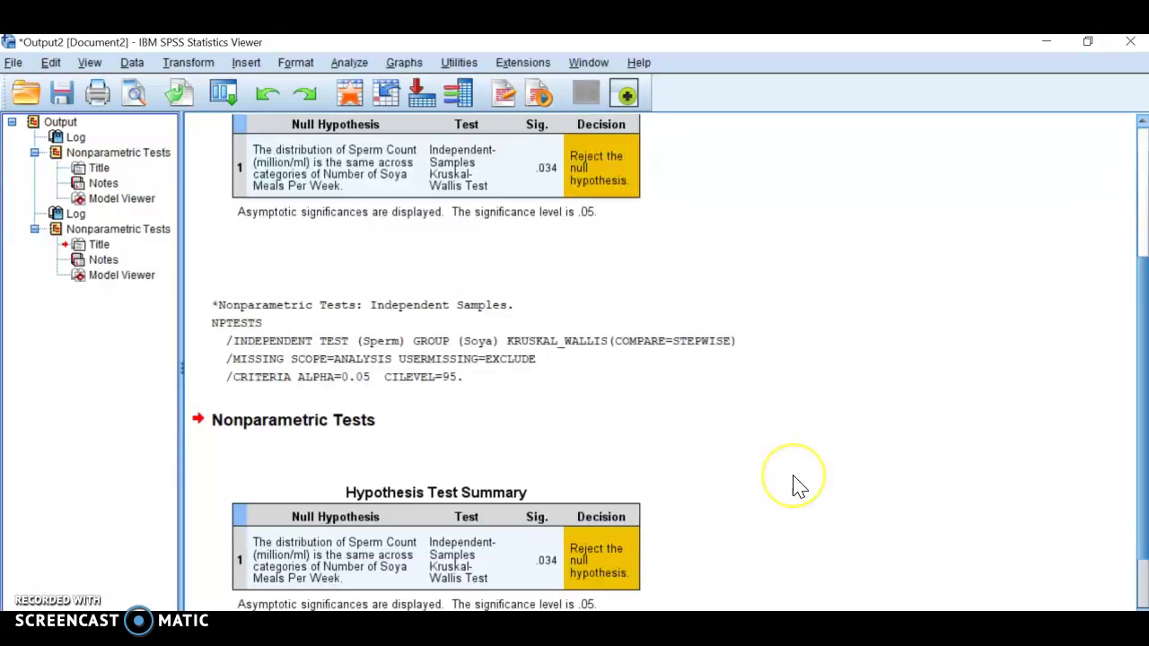
pyautogui.click(669, 388)
pyautogui.click(551, 266)
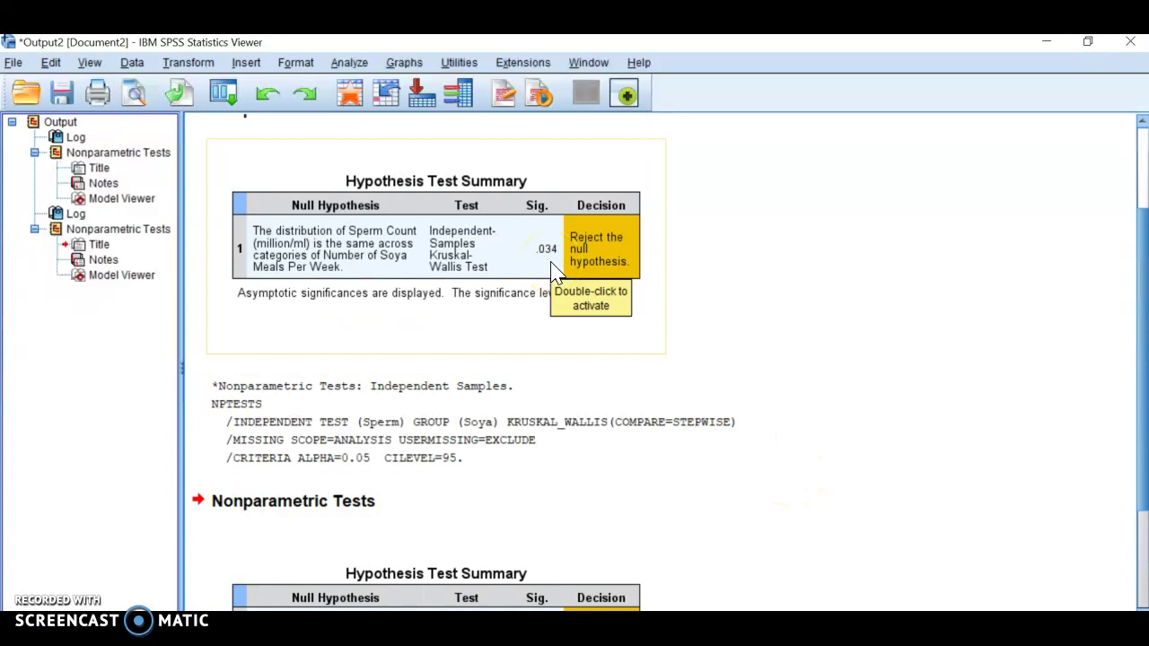
# Open the summary in Model Viewer and bring the Bonferroni-adjusted Pairwise Comparisons chart and table into view.
pyautogui.doubleClick(552, 265)
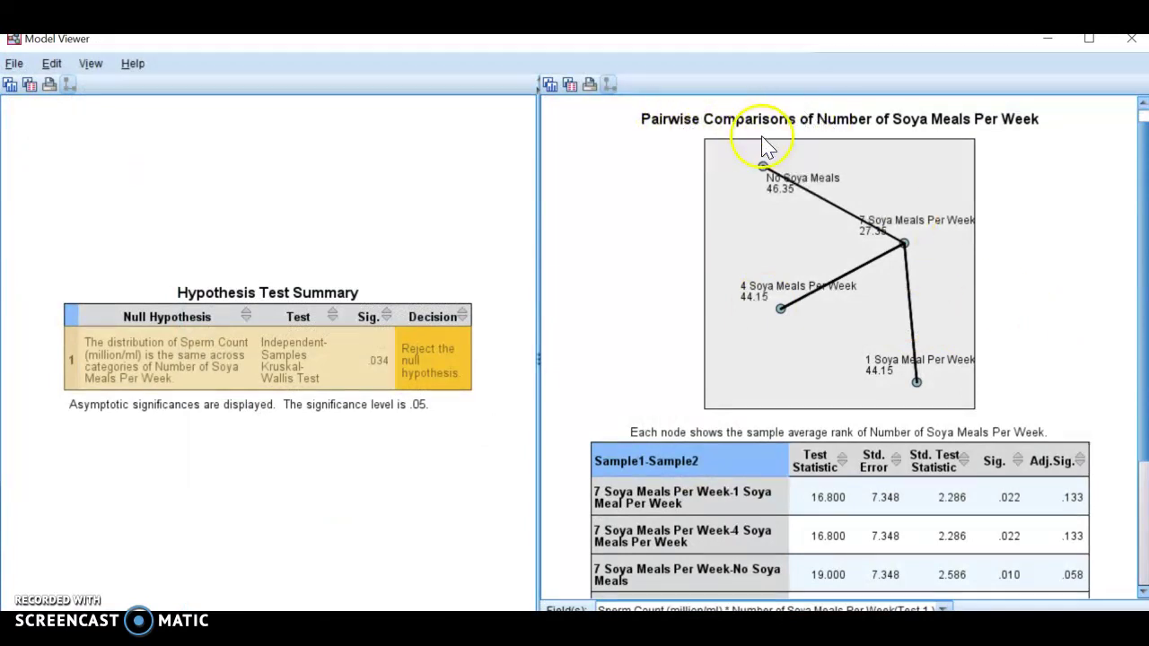
pyautogui.scroll(-1, 1033, 239)
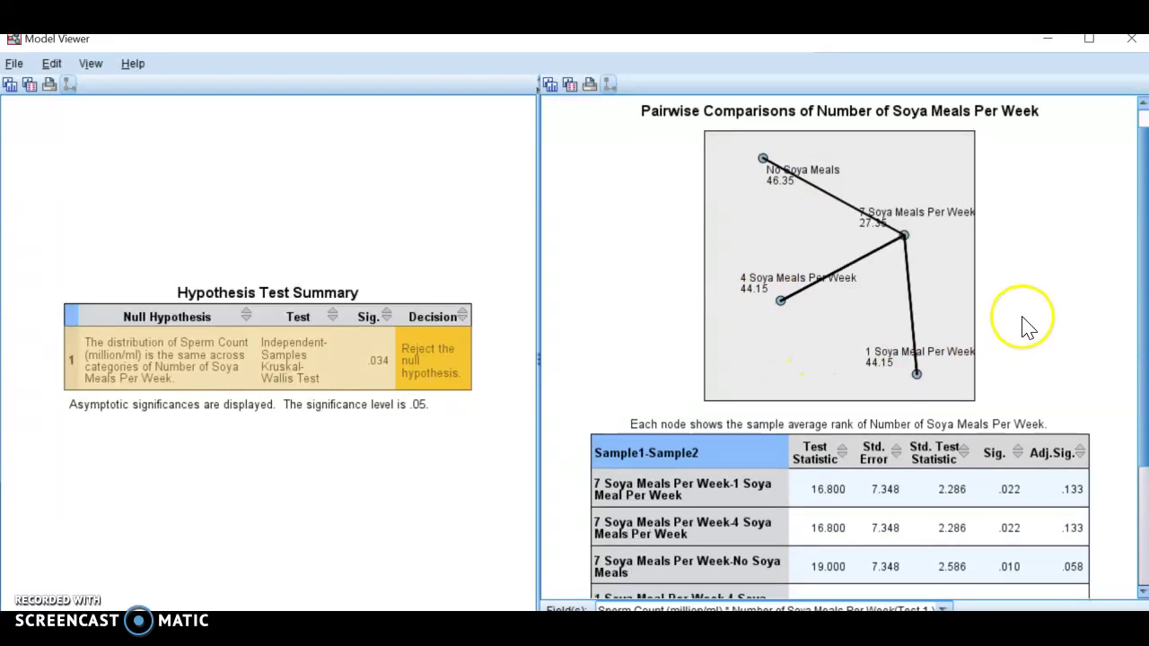
pyautogui.scroll(-1, 1026, 325)
pyautogui.scroll(-5, 1028, 326)
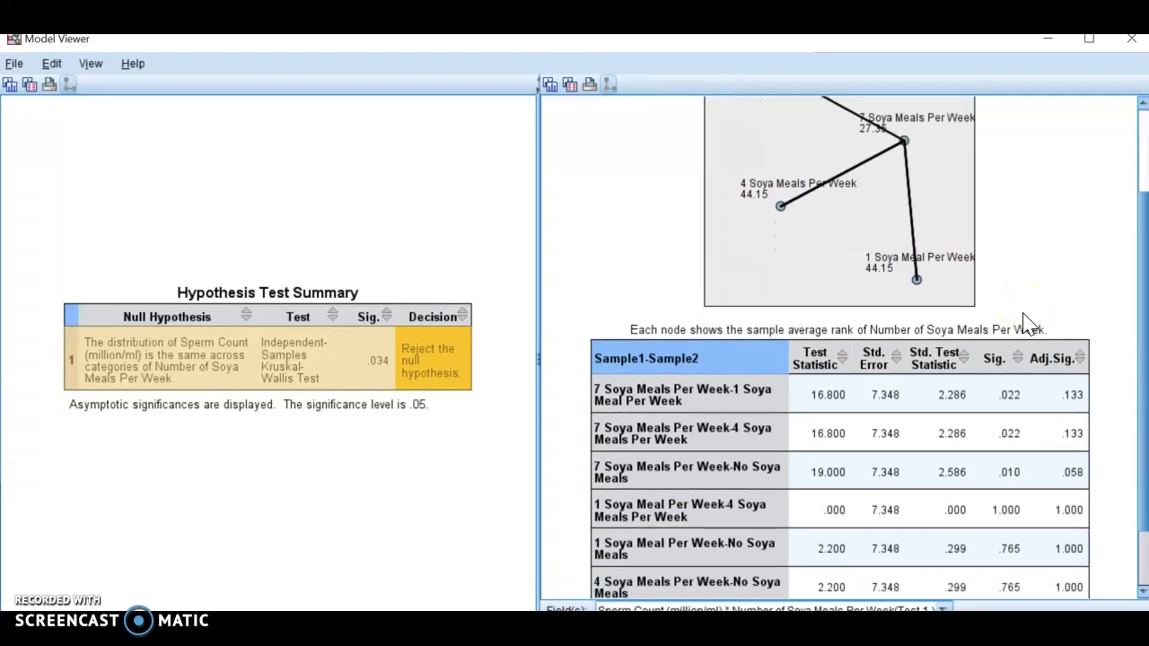
pyautogui.scroll(-2, 1026, 326)
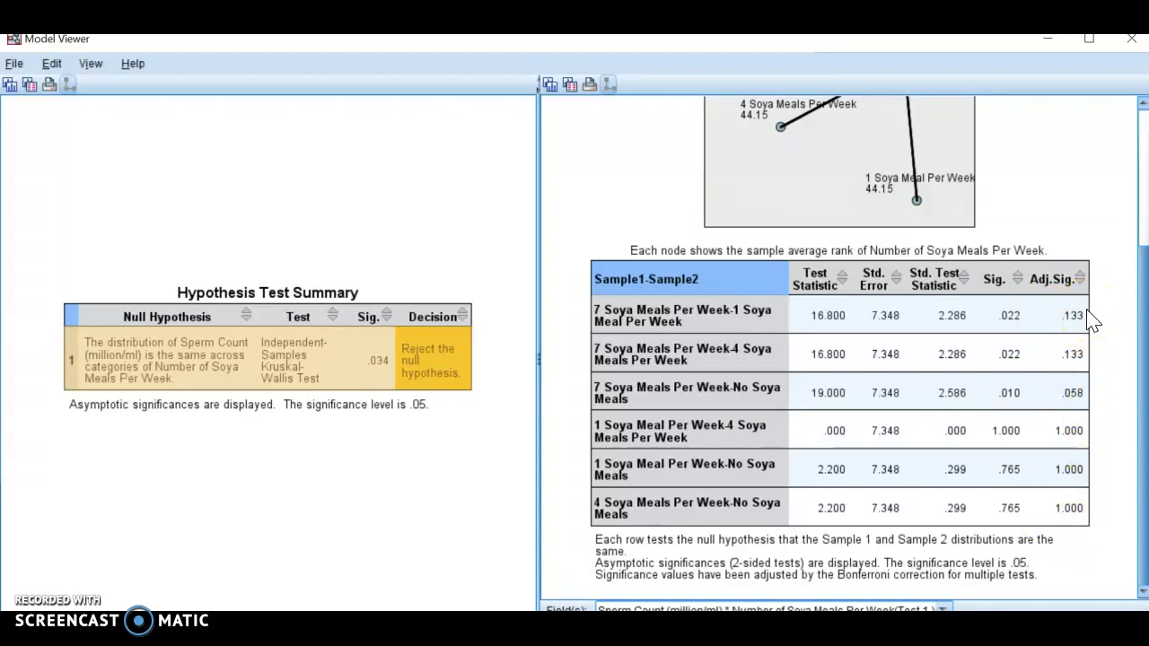
pyautogui.scroll(1, 1052, 226)
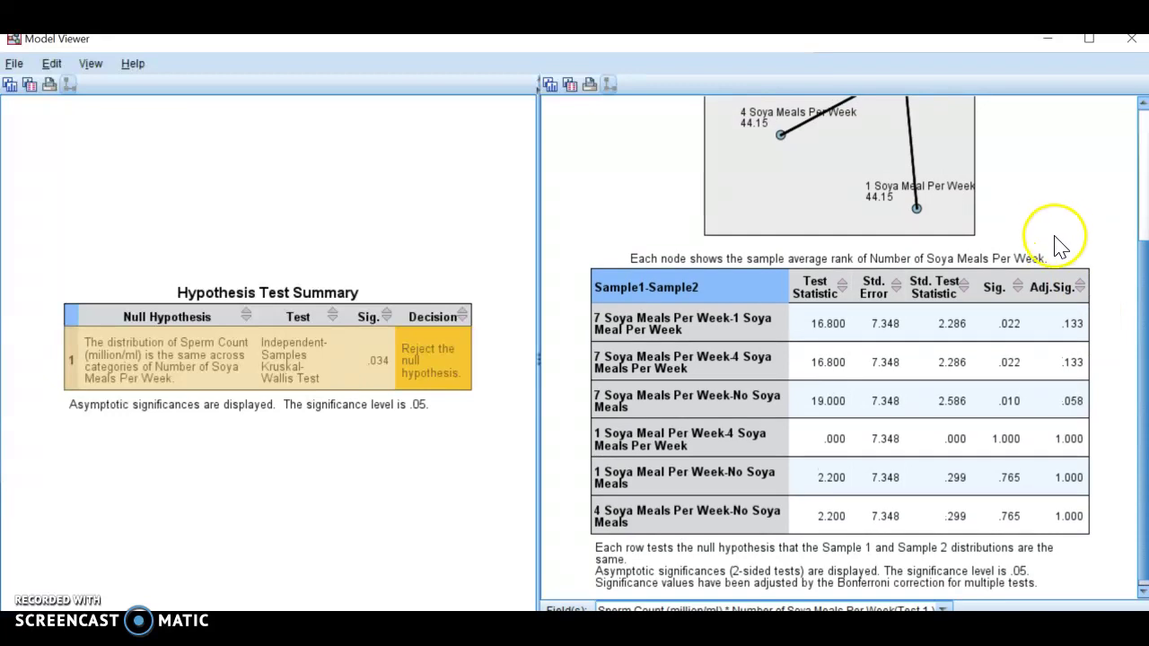
pyautogui.scroll(3, 1059, 240)
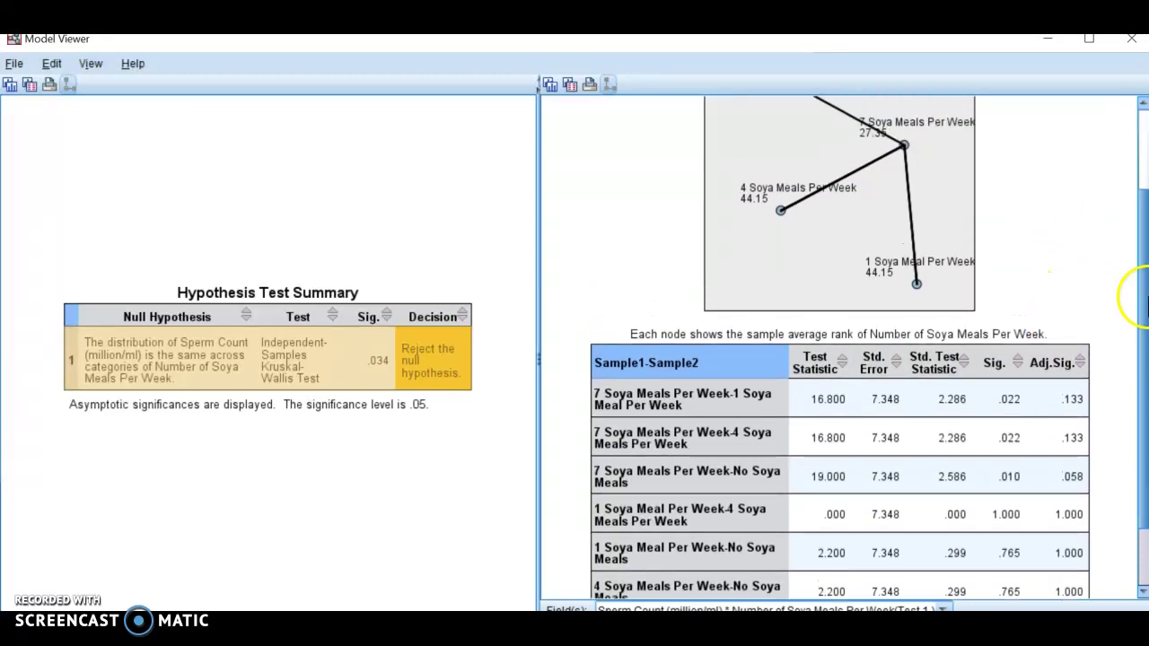
pyautogui.moveTo(1142, 306); pyautogui.dragTo(1123, 205)
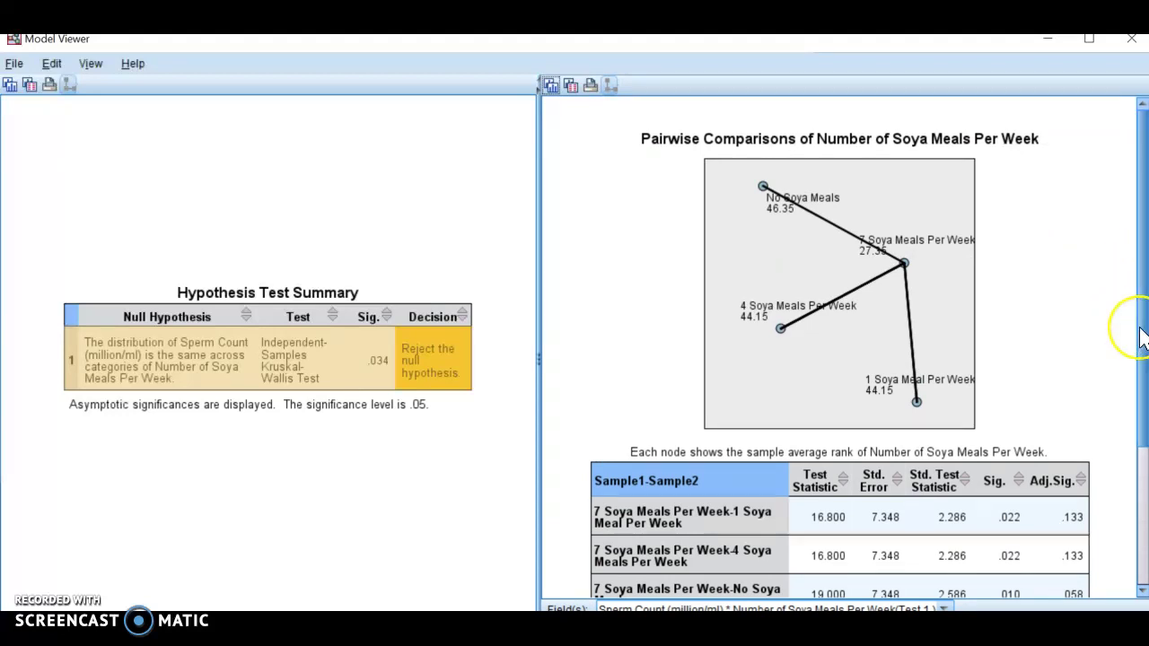
pyautogui.moveTo(1141, 339); pyautogui.dragTo(1143, 366)
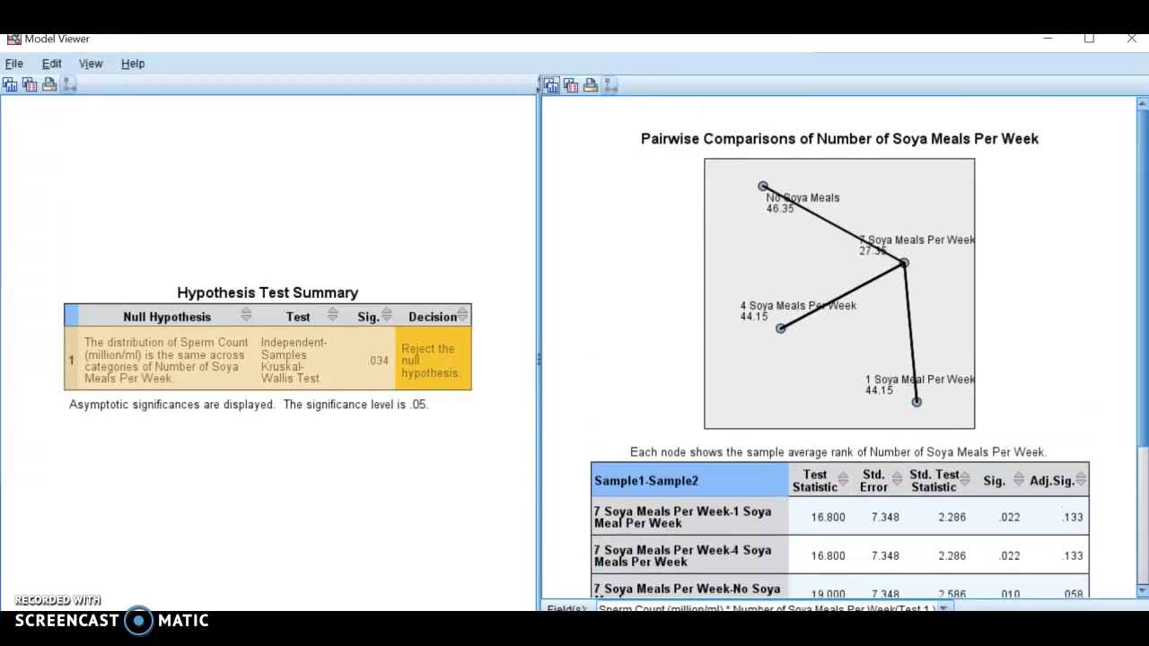
# Reopen the first summary in Model Viewer on Independent Samples Test View (N 80, statistic 8.659, Sig. .034).
pyautogui.click(1133, 41)
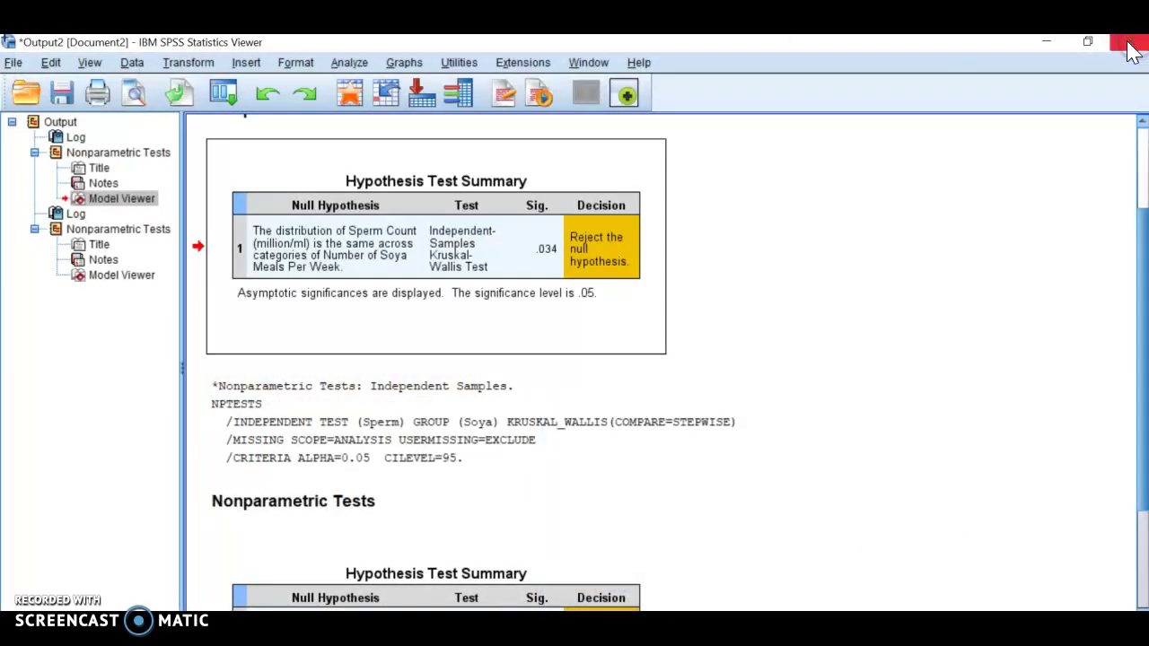
pyautogui.doubleClick(544, 243)
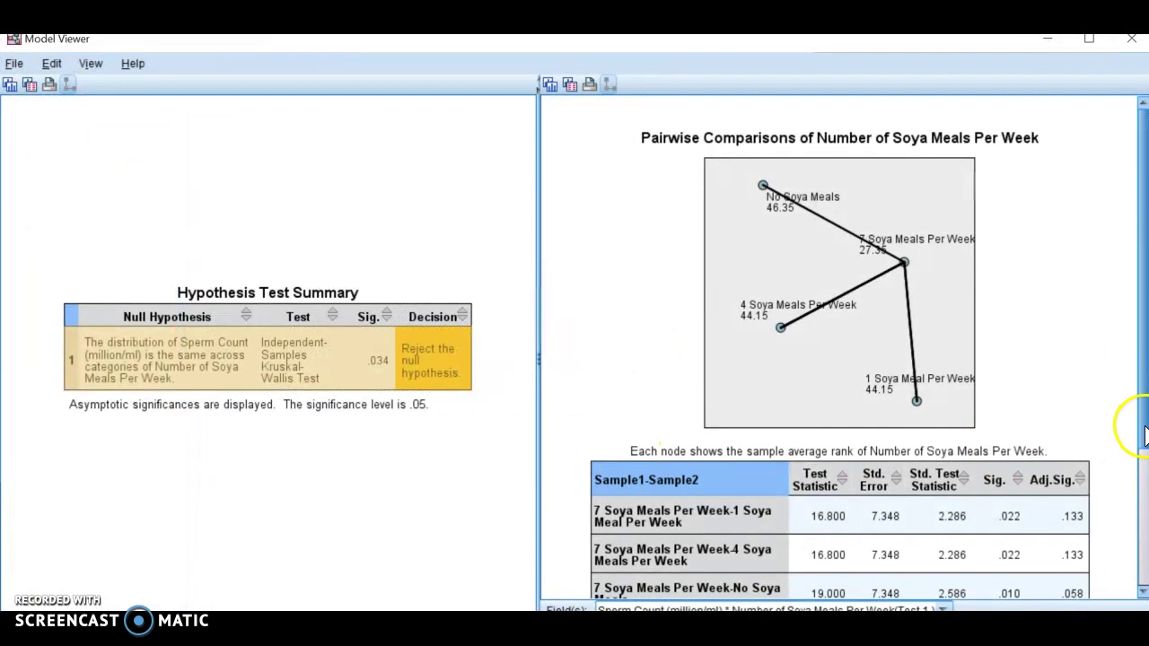
pyautogui.scroll(-2, 1129, 423)
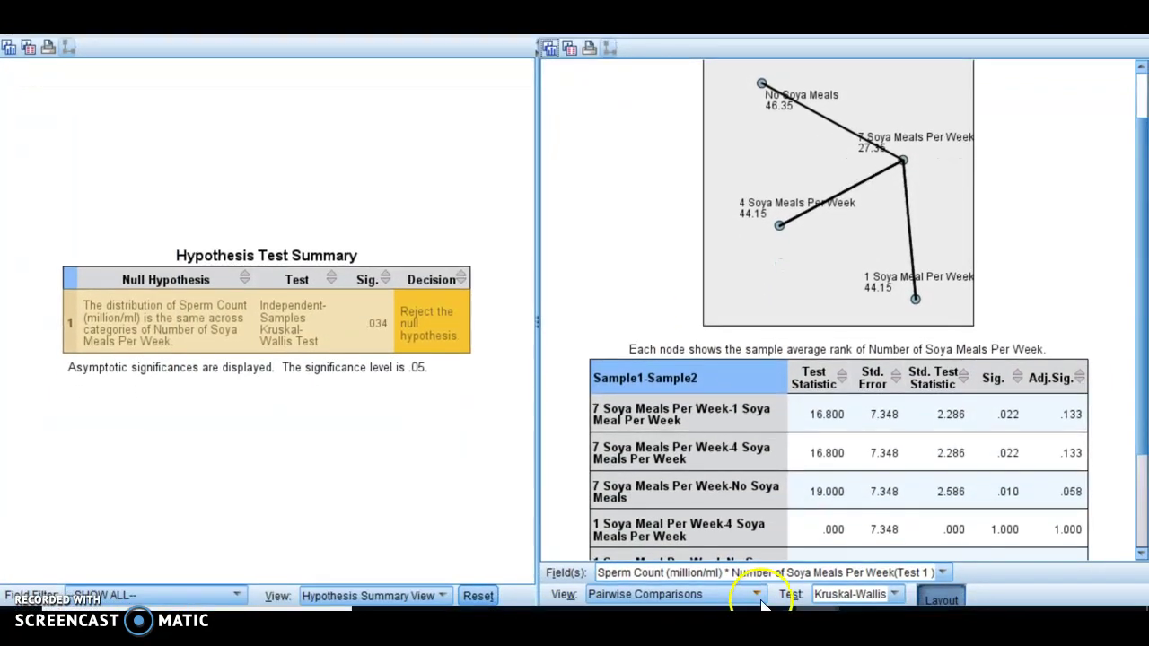
pyautogui.click(757, 595)
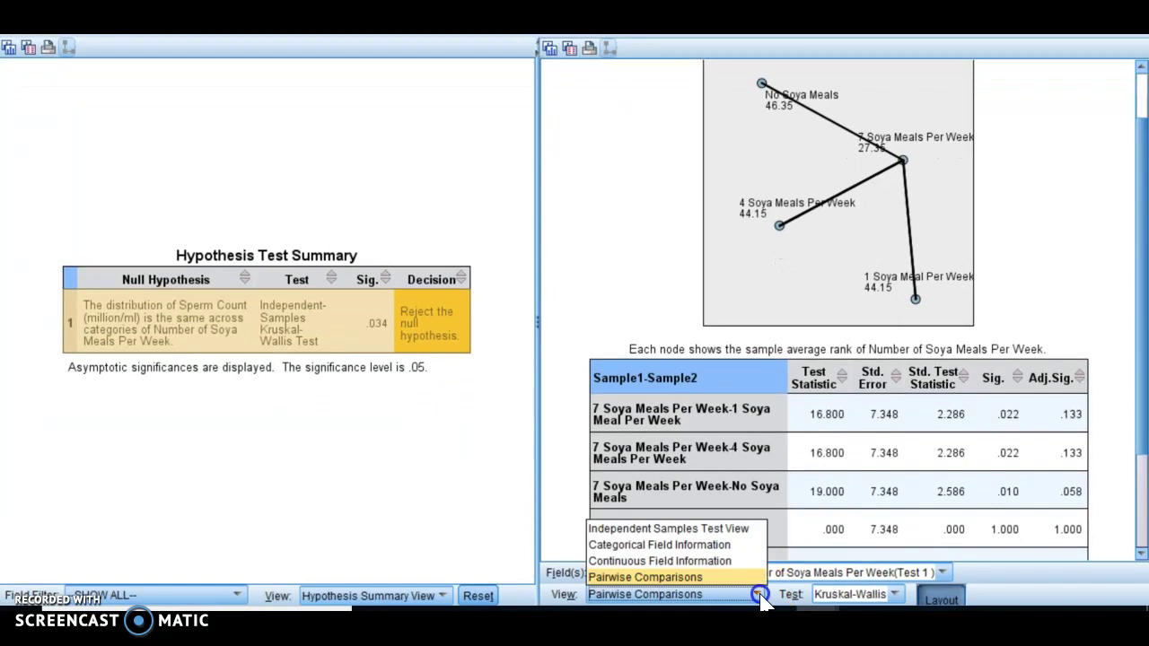
pyautogui.click(745, 532)
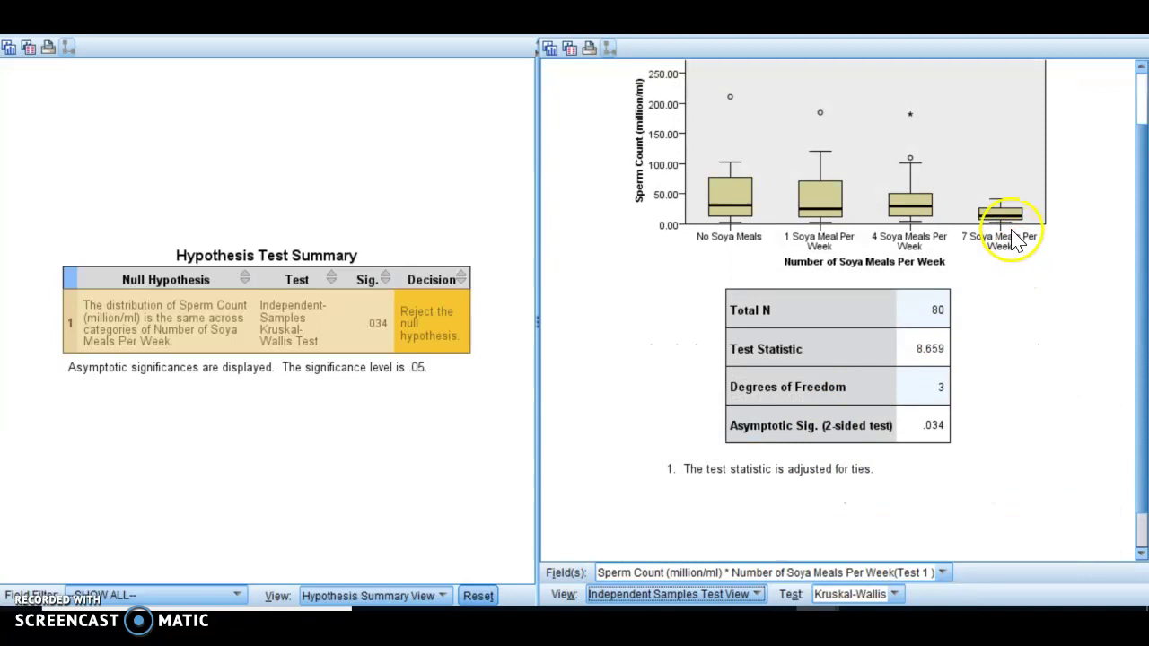
pyautogui.moveTo(995, 217)
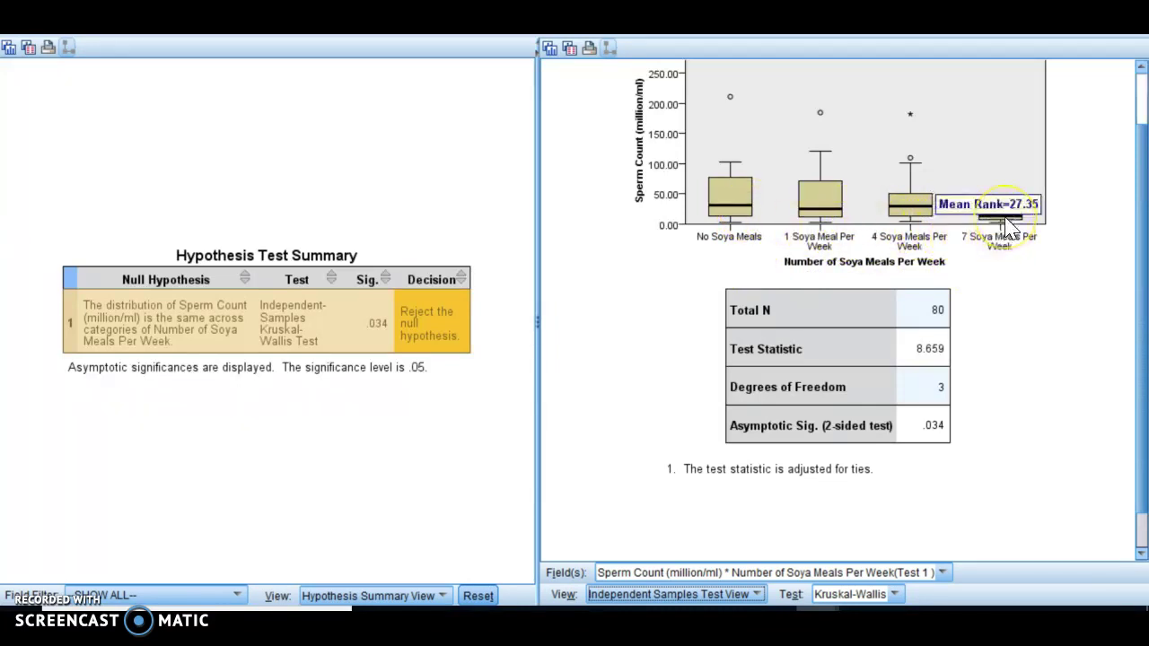
pyautogui.moveTo(914, 219)
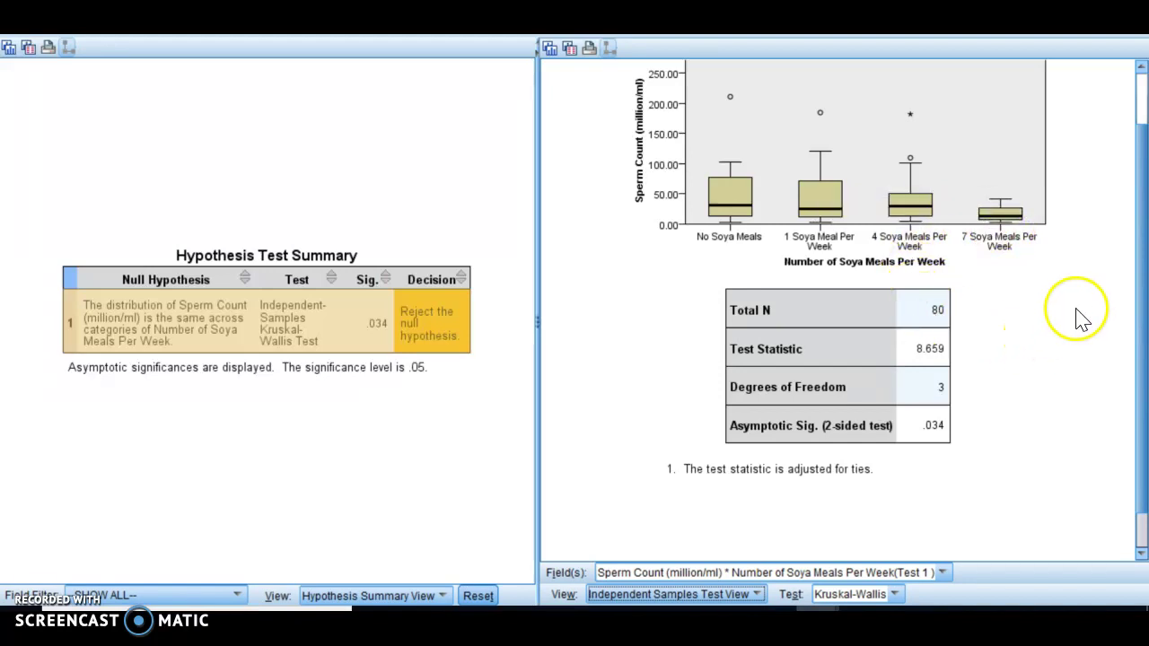
# Switch Model Viewer back to Pairwise Comparisons and scroll through the table.
pyautogui.click(757, 594)
pyautogui.click(745, 574)
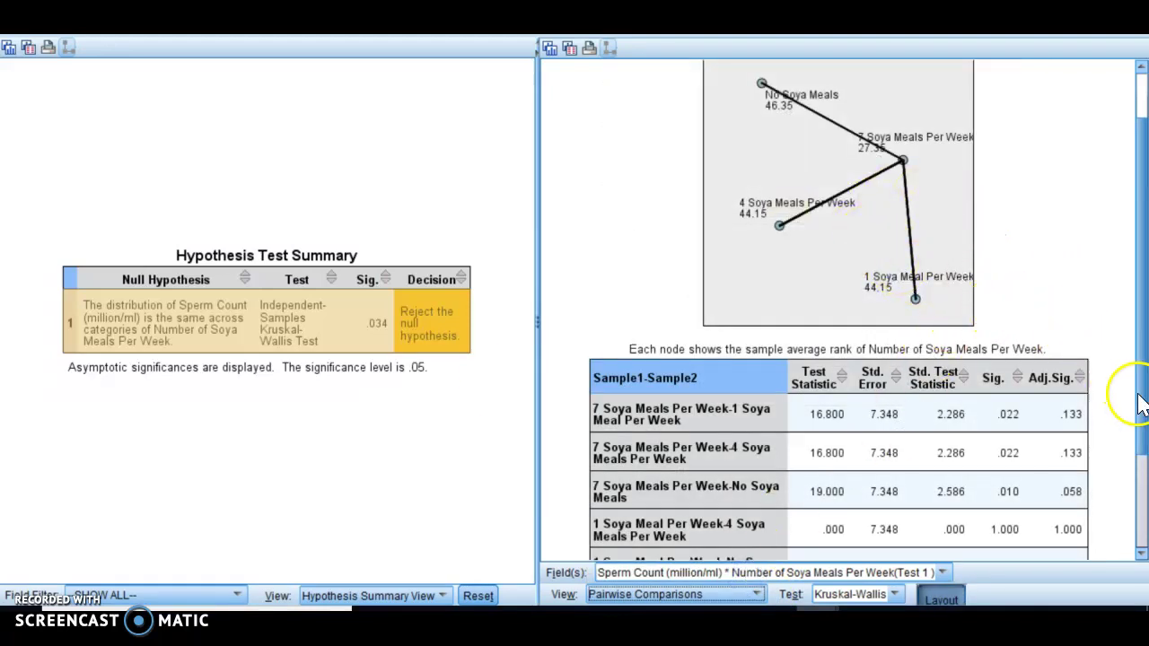
pyautogui.scroll(-3, 1136, 377)
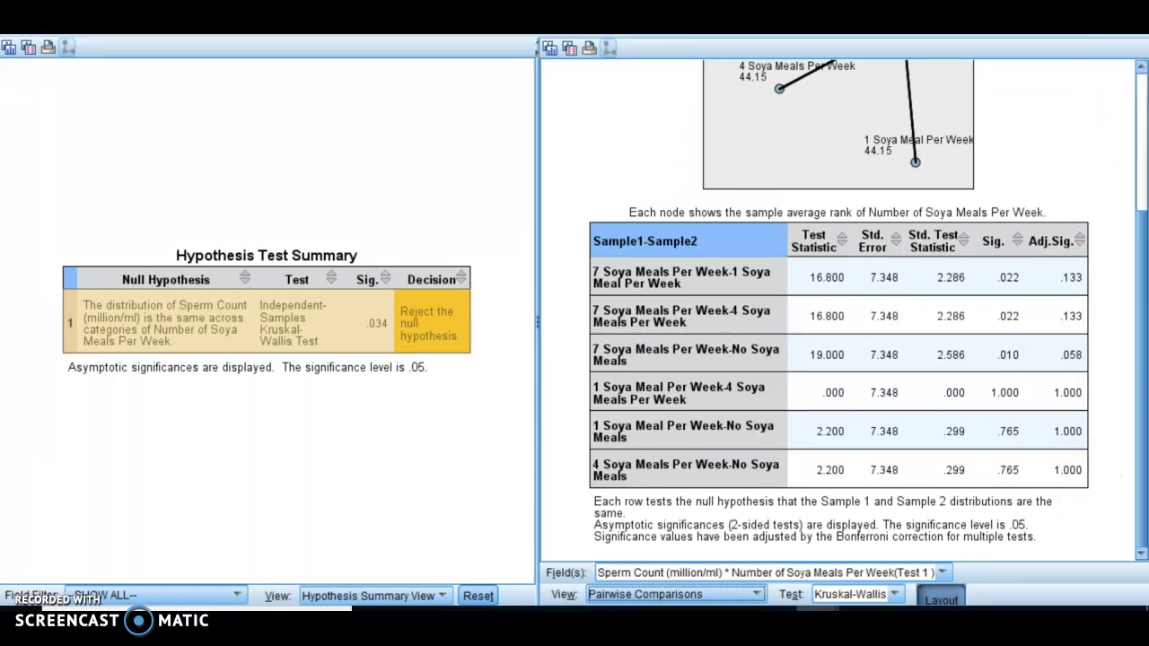
# Close Model Viewer and open the second Hypothesis Test Summary in Model Viewer.
pyautogui.hotkey('alt', 'F4')
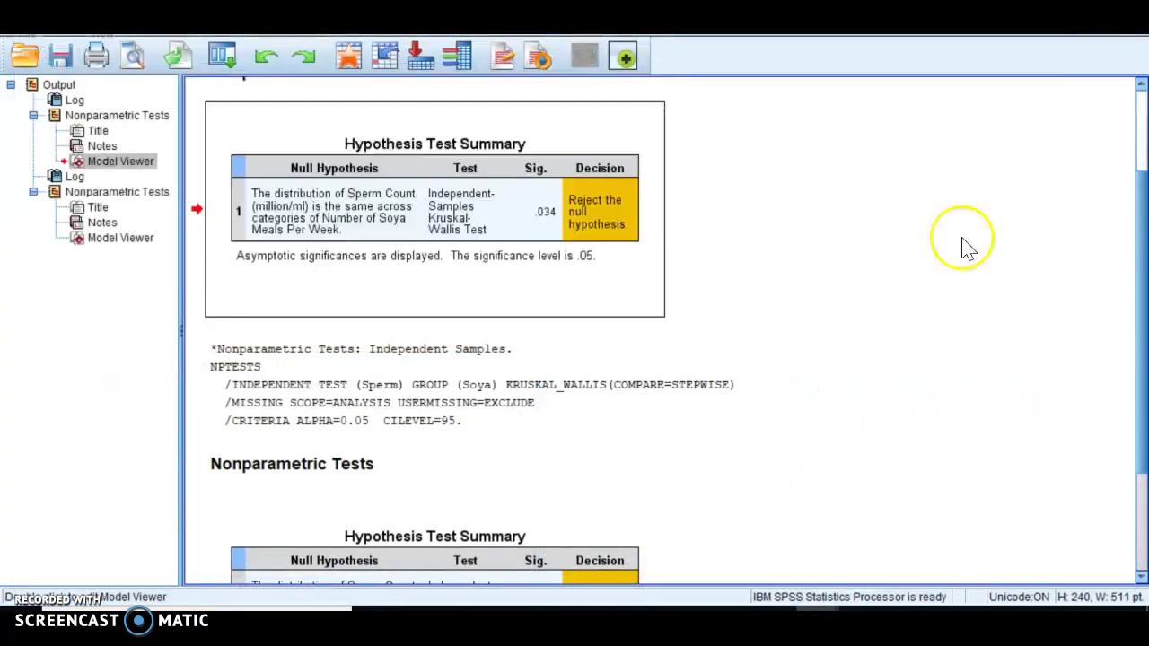
pyautogui.scroll(-3, 929, 352)
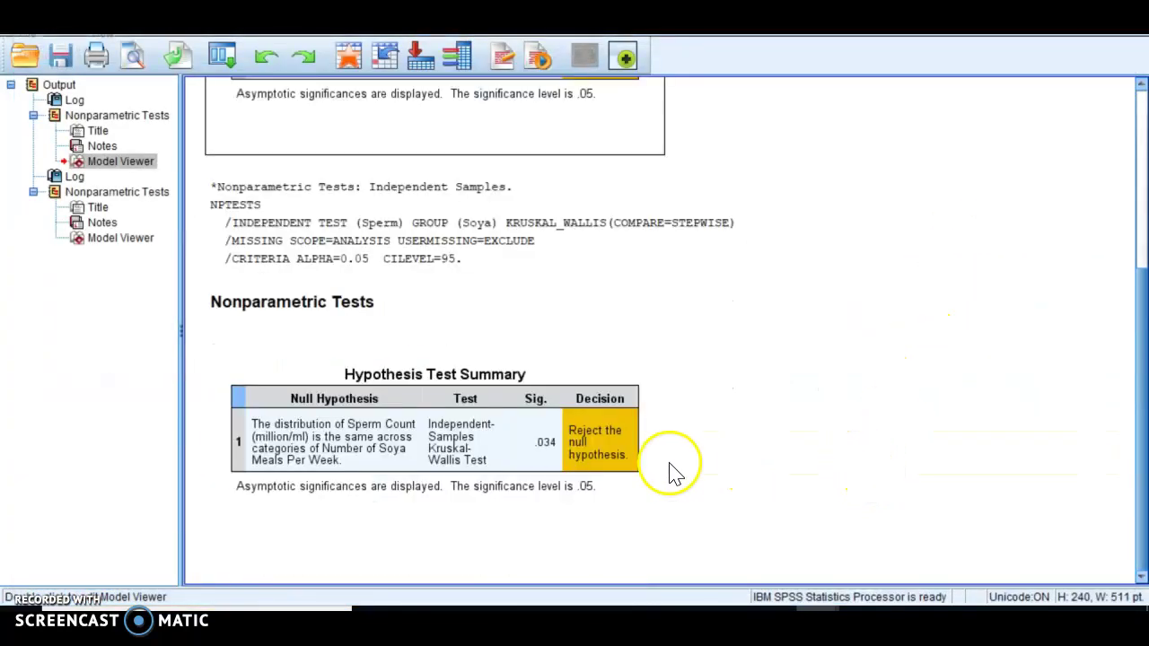
pyautogui.doubleClick(567, 455)
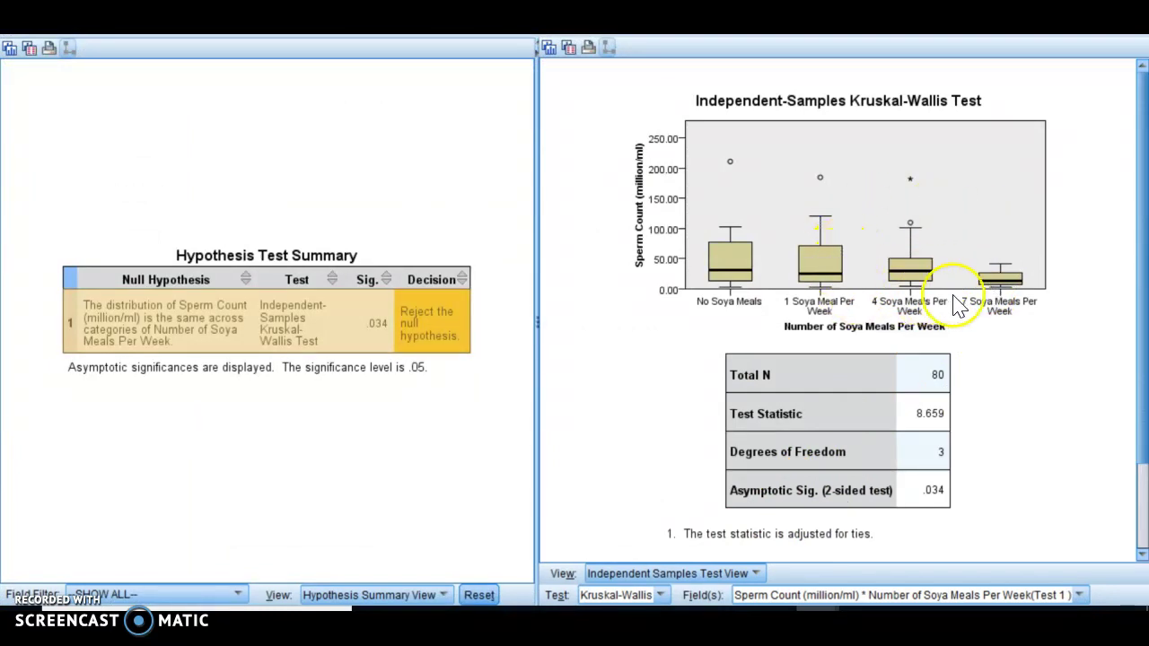
# Open Model Viewer's View dropdown to reach the Homogeneous Subsets table.
pyautogui.moveTo(998, 293)
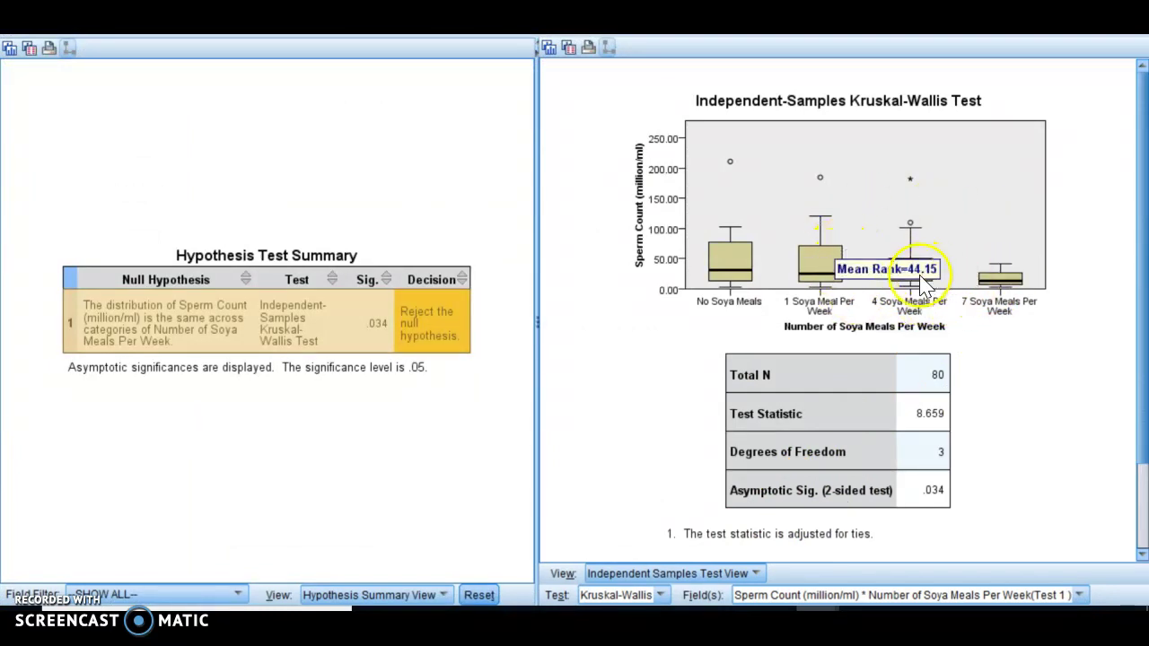
pyautogui.click(754, 574)
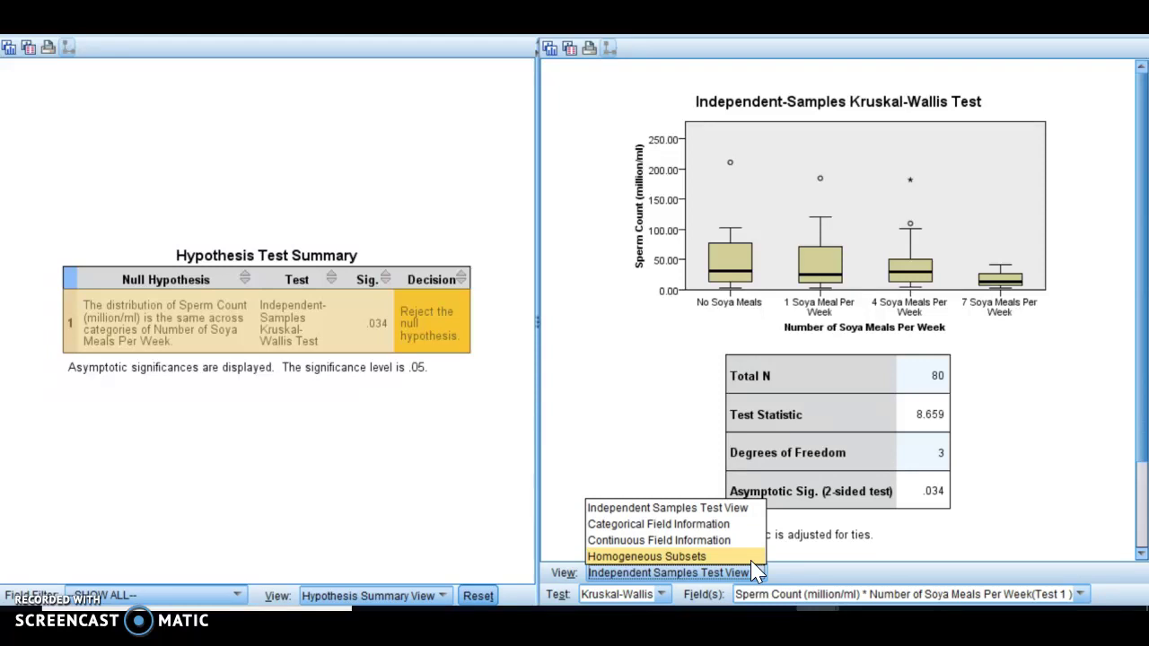
pyautogui.click(752, 557)
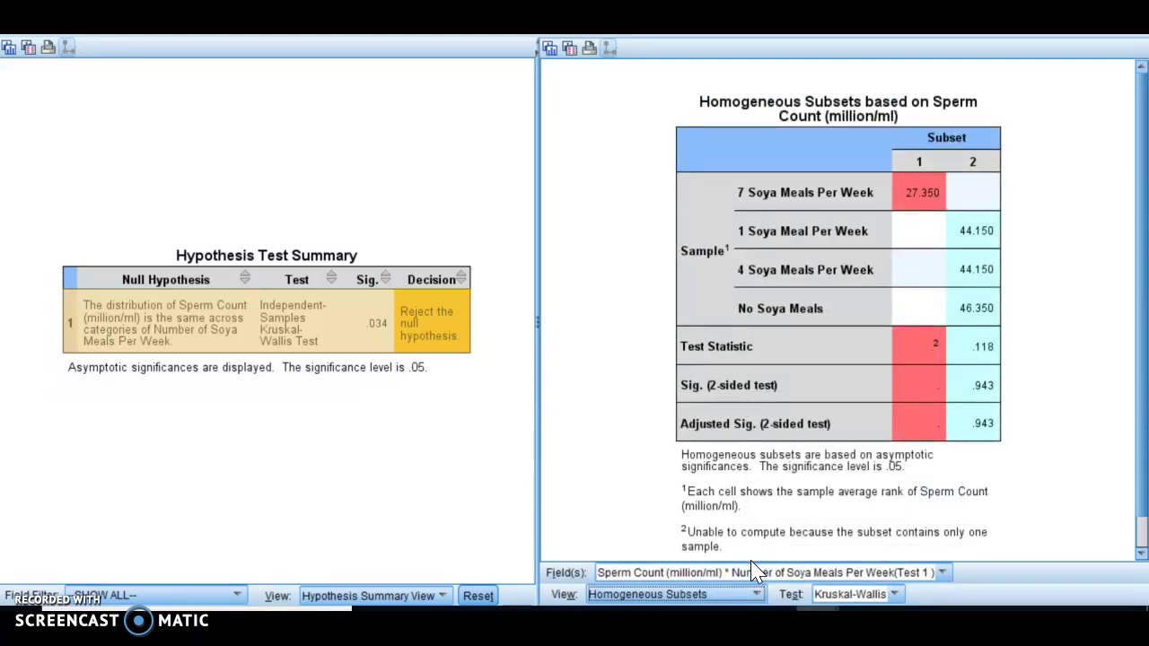